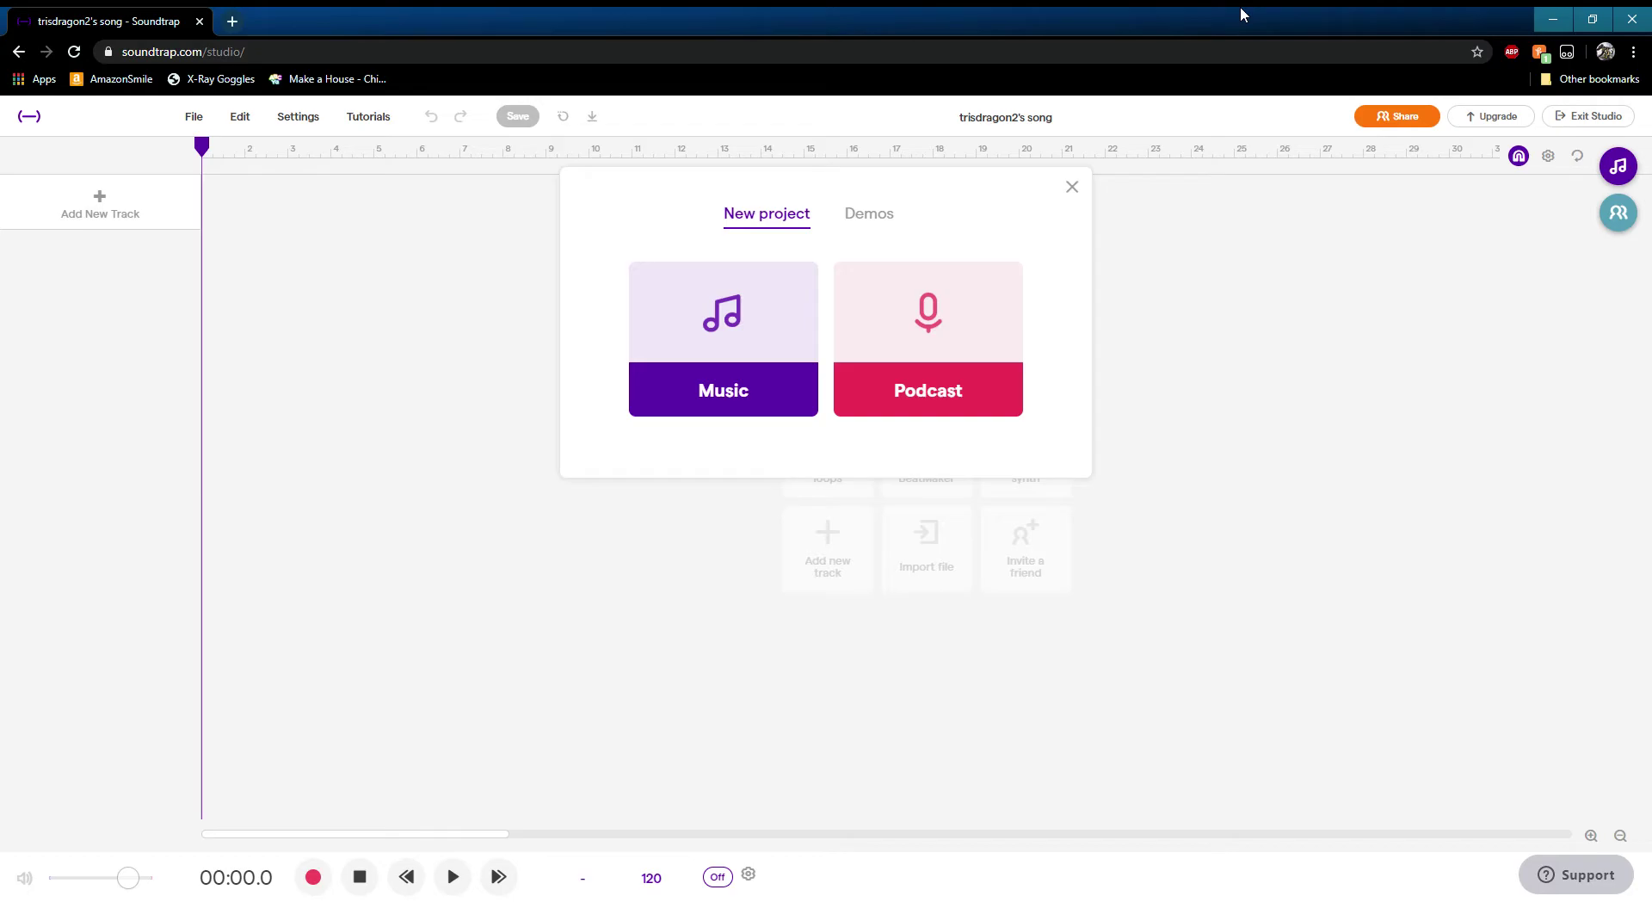
- Start a new podcast project and place the Bass - Jazzy loop from the Jazz loops at the start of the timeline
left_click(923, 344)
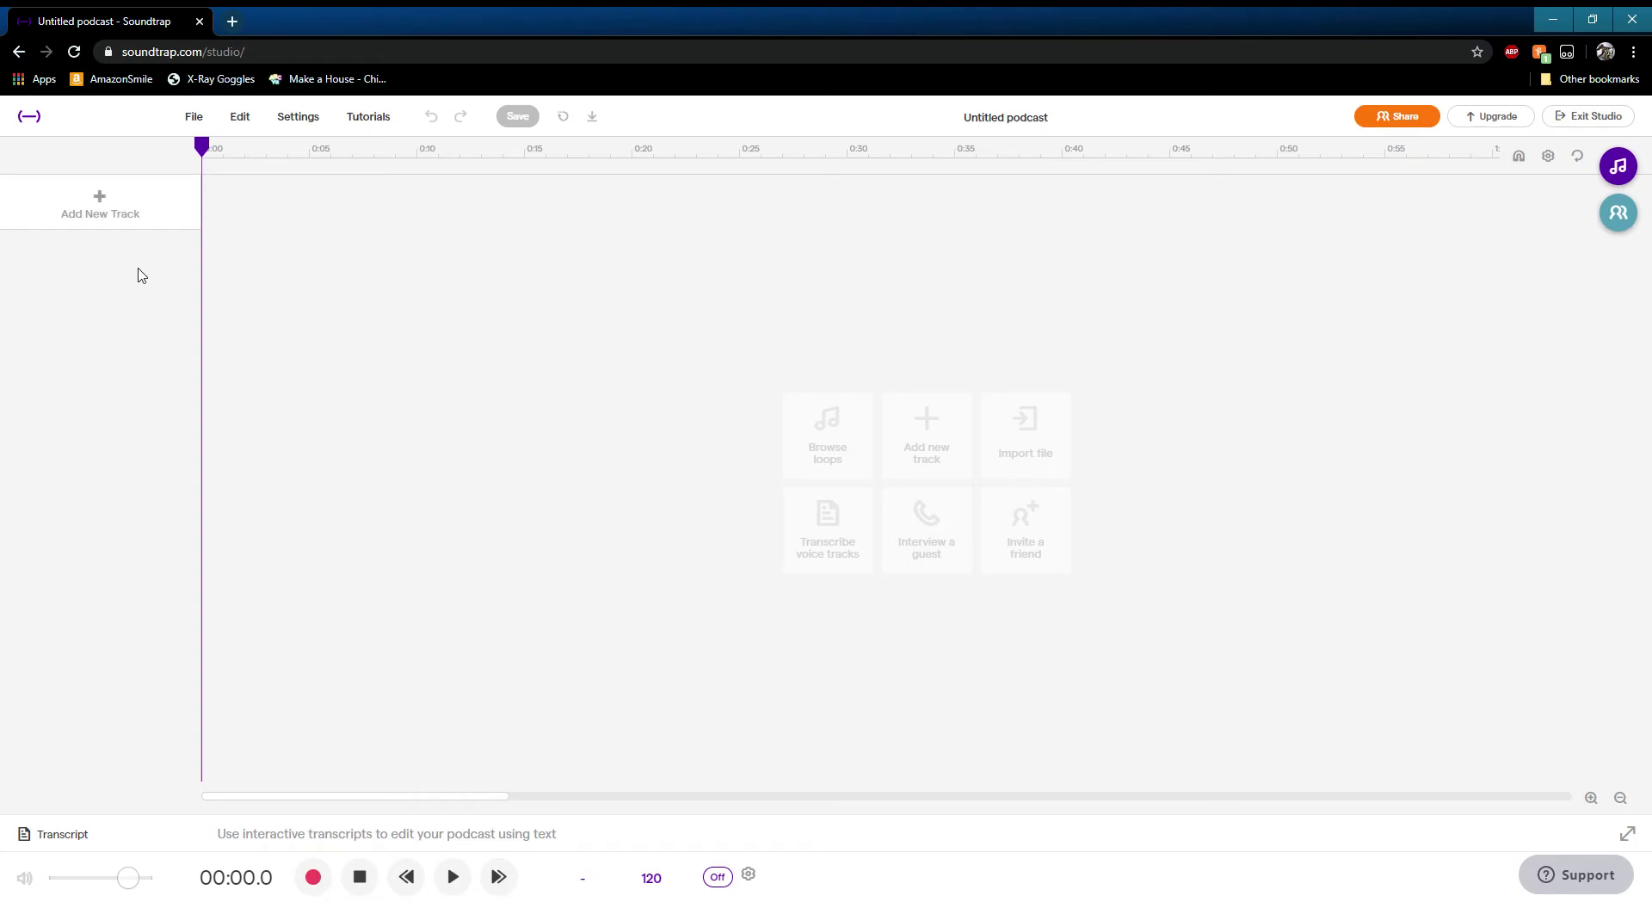
left_click(154, 209)
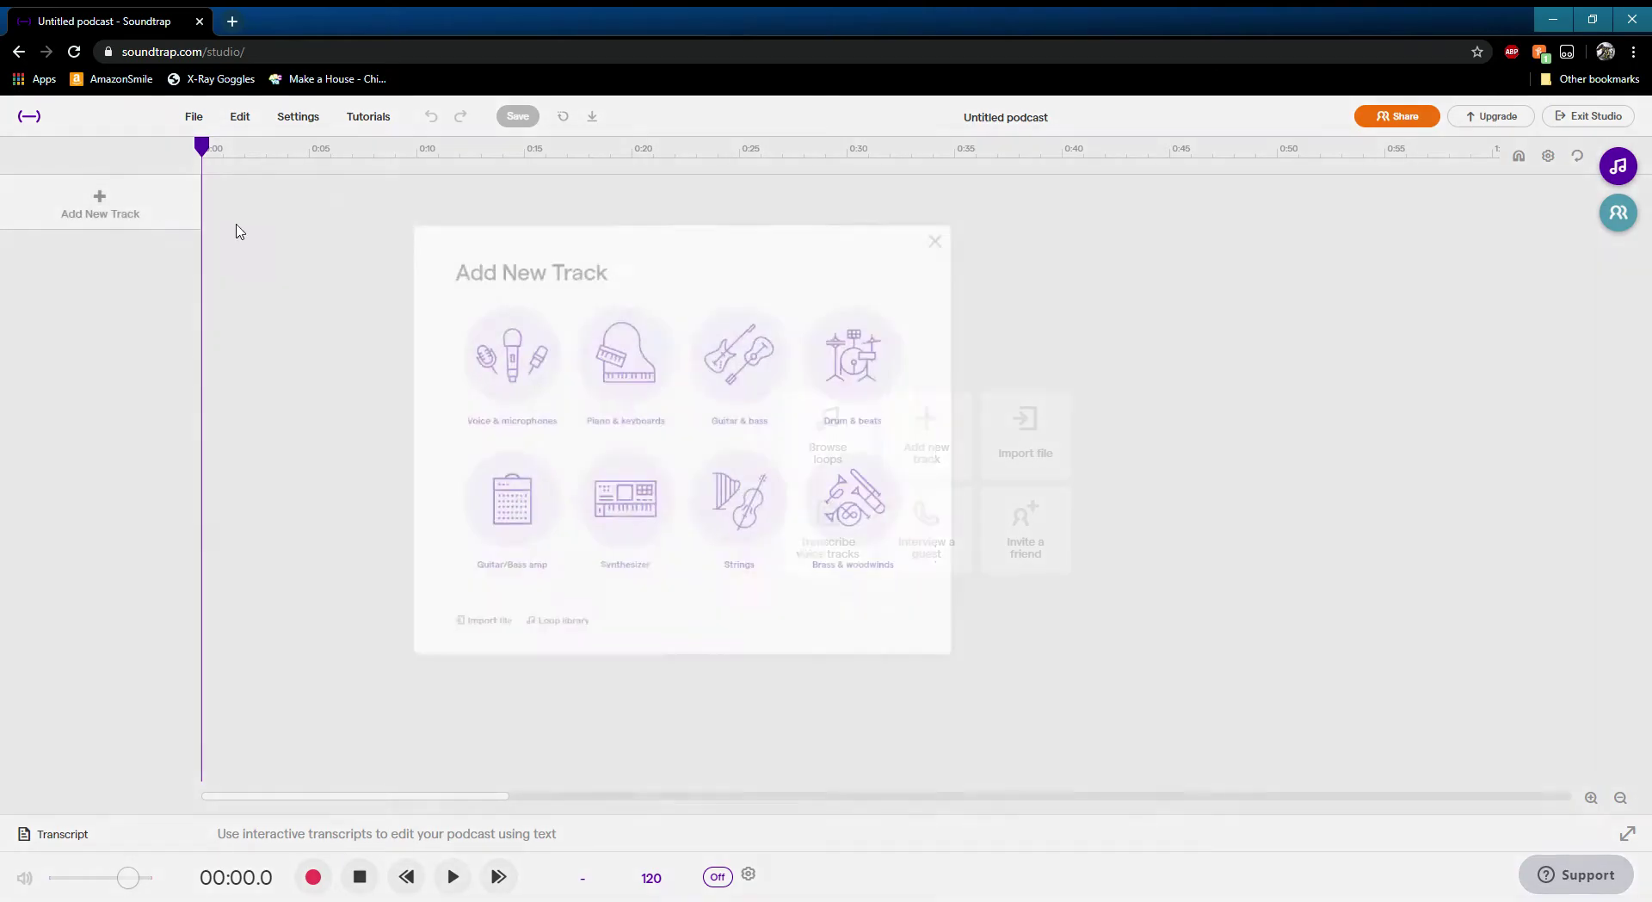
left_click(678, 723)
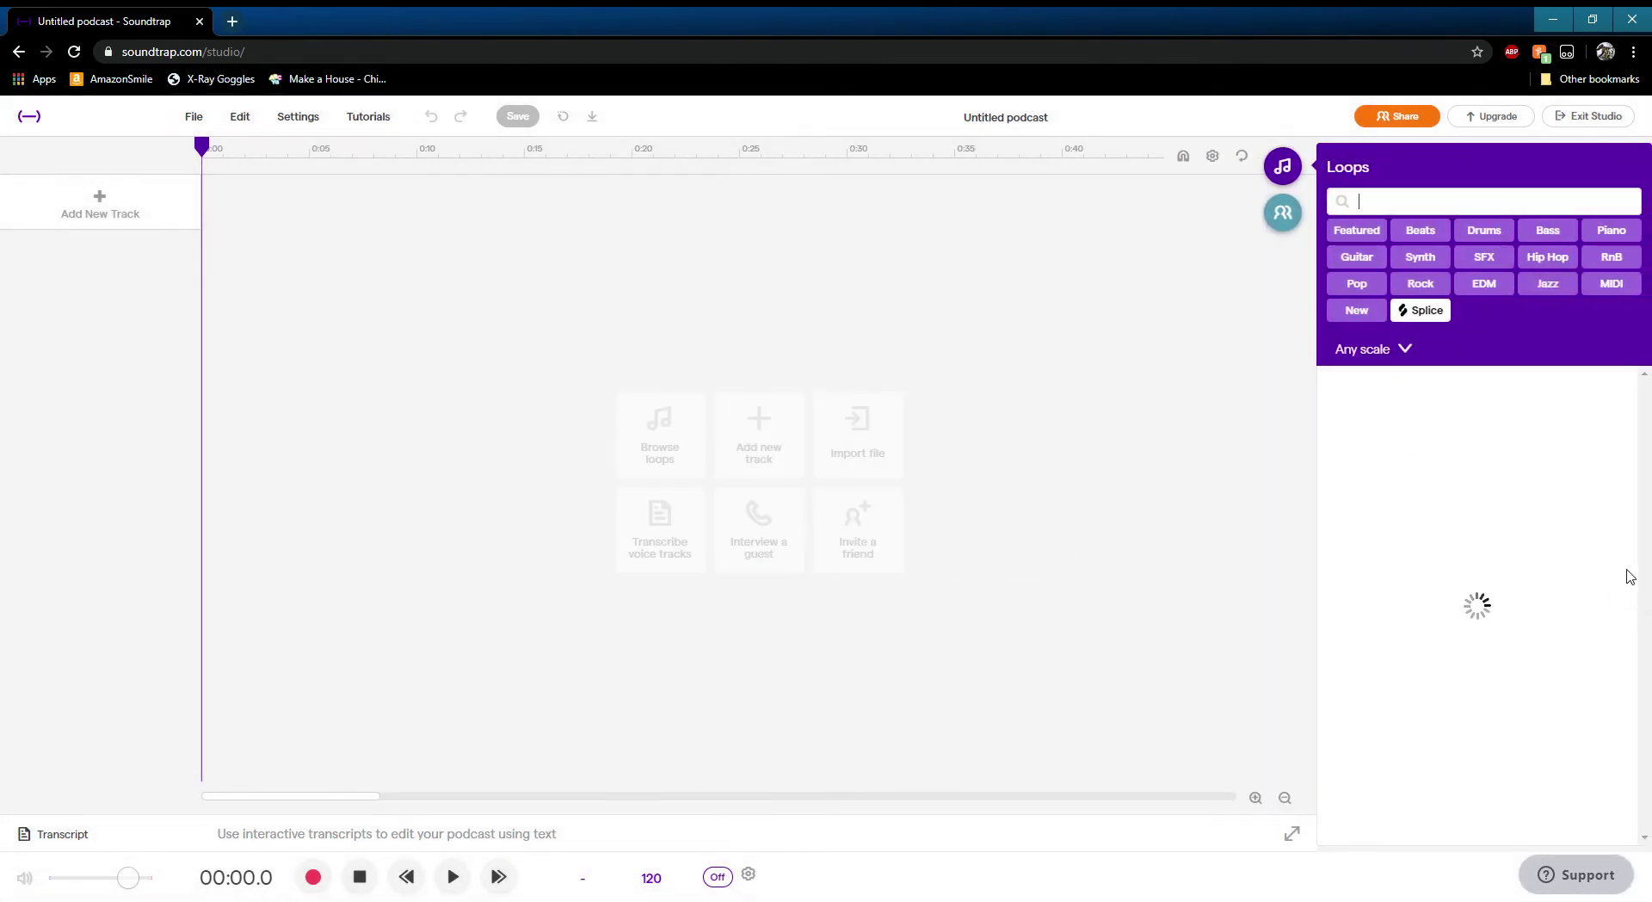
left_click(1547, 283)
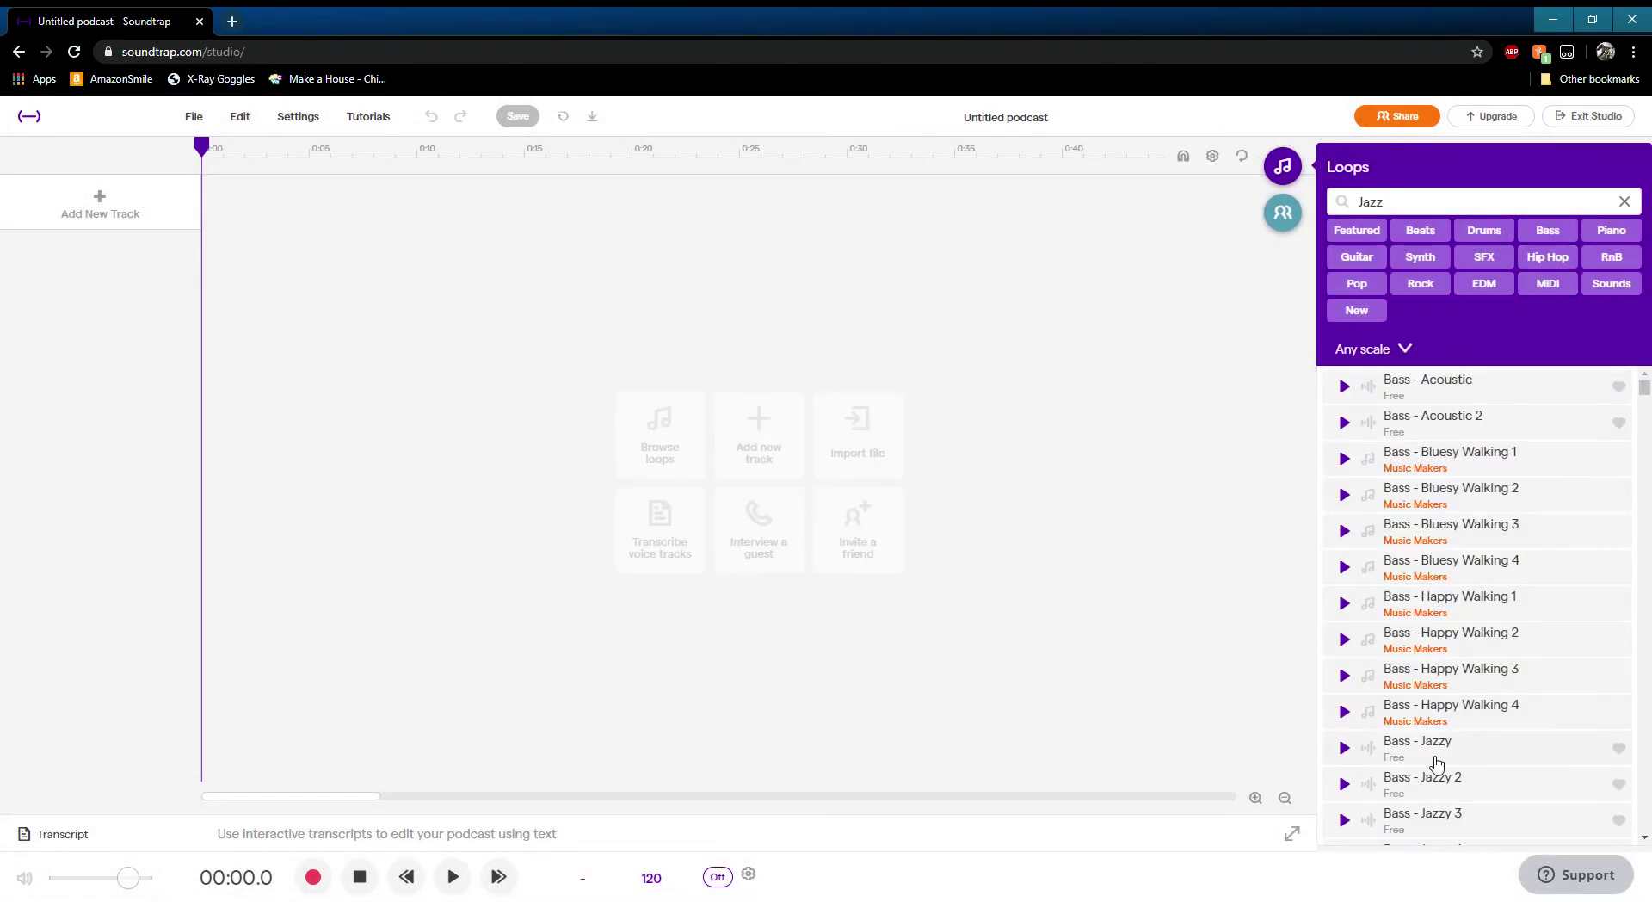
left_click_drag(1424, 745, 207, 301)
- Preview the bass loop, return the playhead to the start, and shorten the clip to a single repetition
key("space")
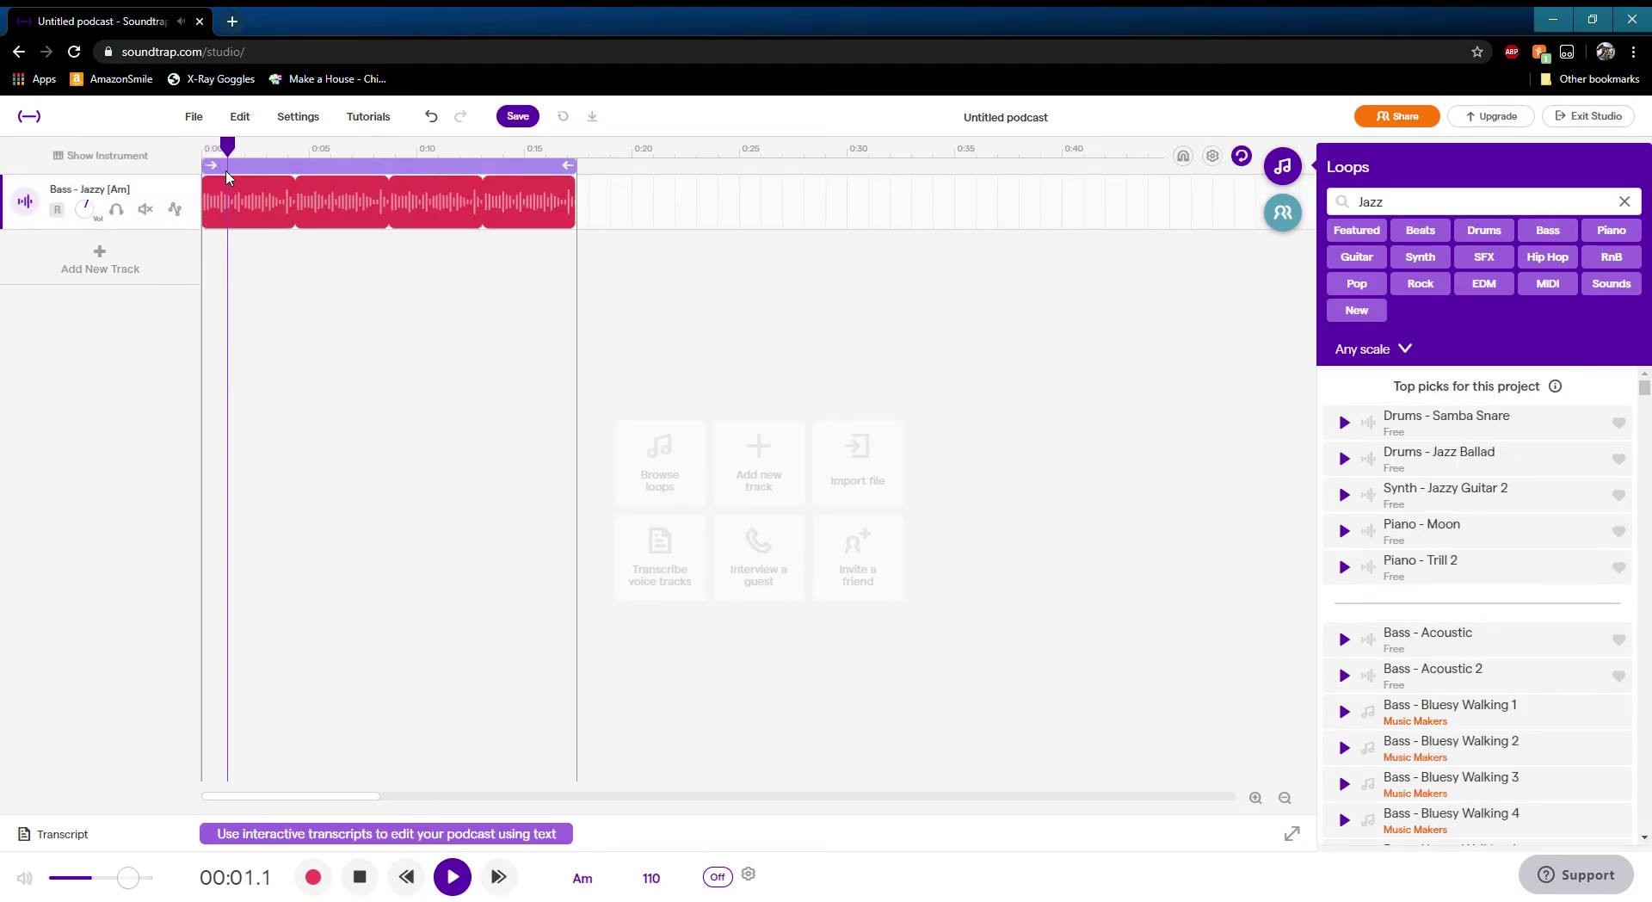
key("space")
left_click(213, 148)
left_click_drag(213, 148, 201, 148)
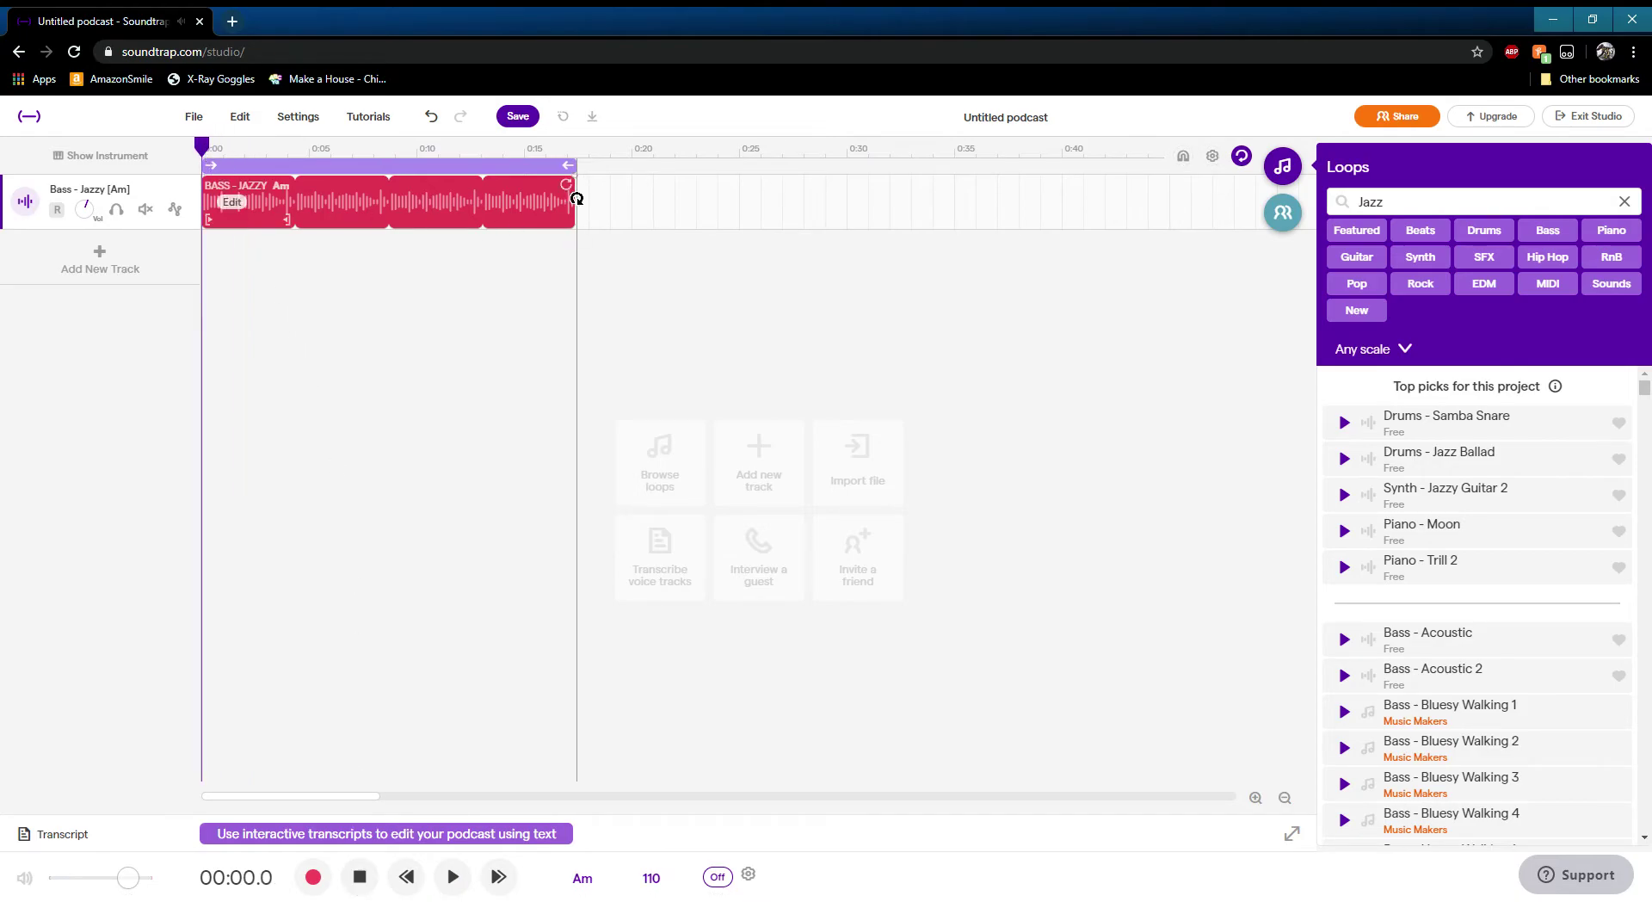
left_click_drag(574, 193, 294, 223)
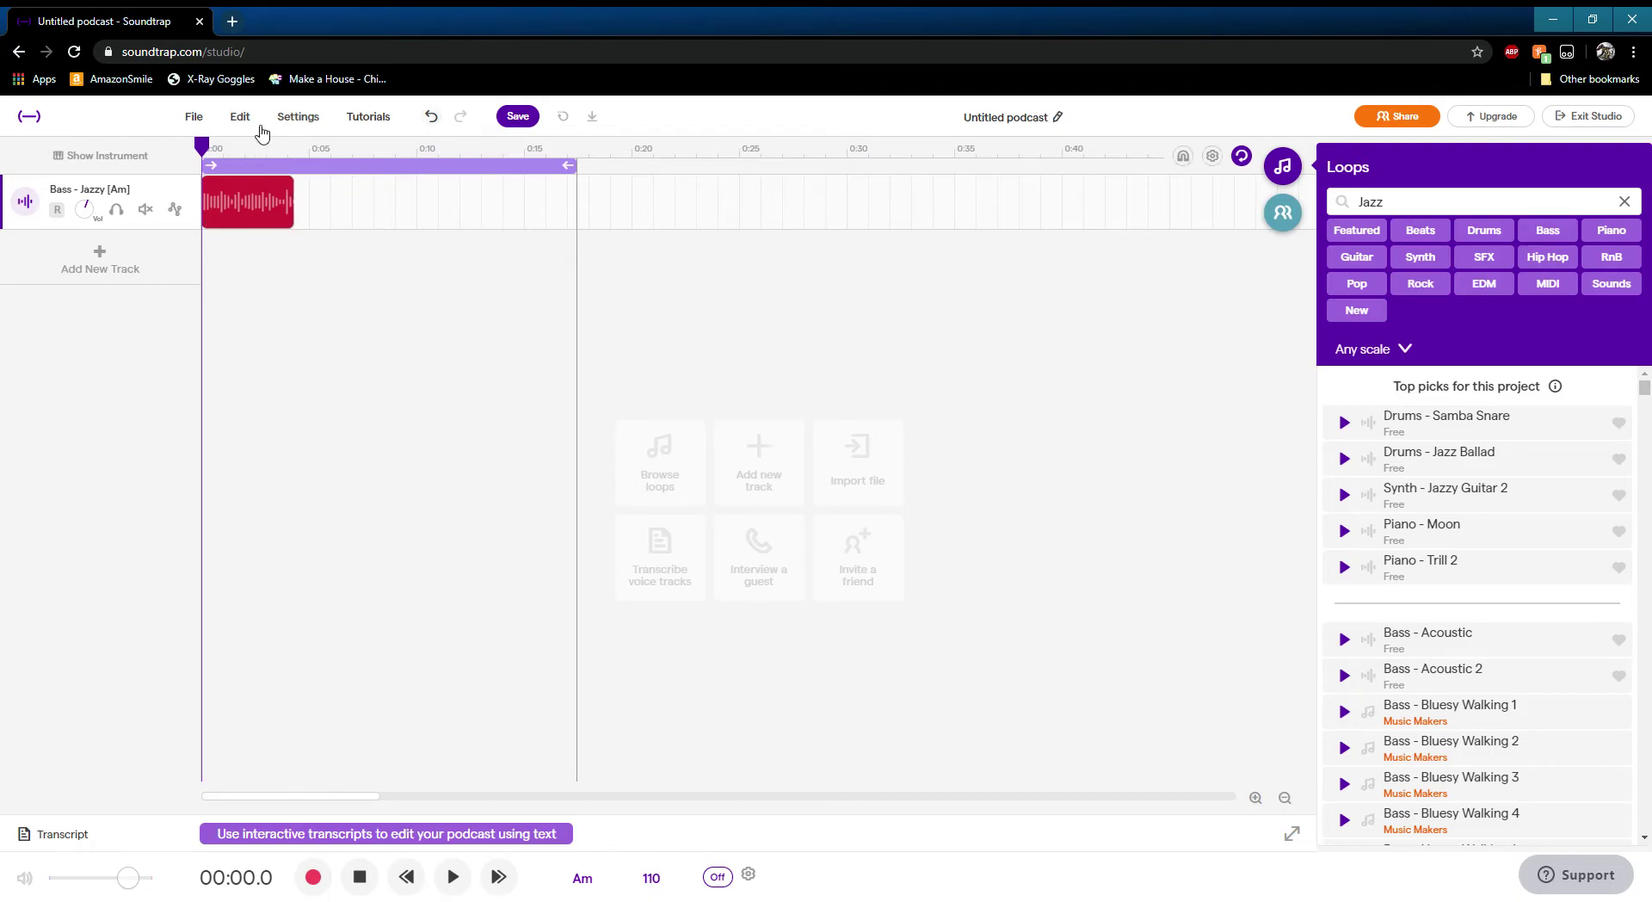
- Extend the cycle region's end beyond 0:40 and play the project past the end of the bass clip
left_click(241, 118)
left_click(334, 375)
left_click_drag(575, 173, 1332, 192)
left_click_drag(538, 796, 181, 792)
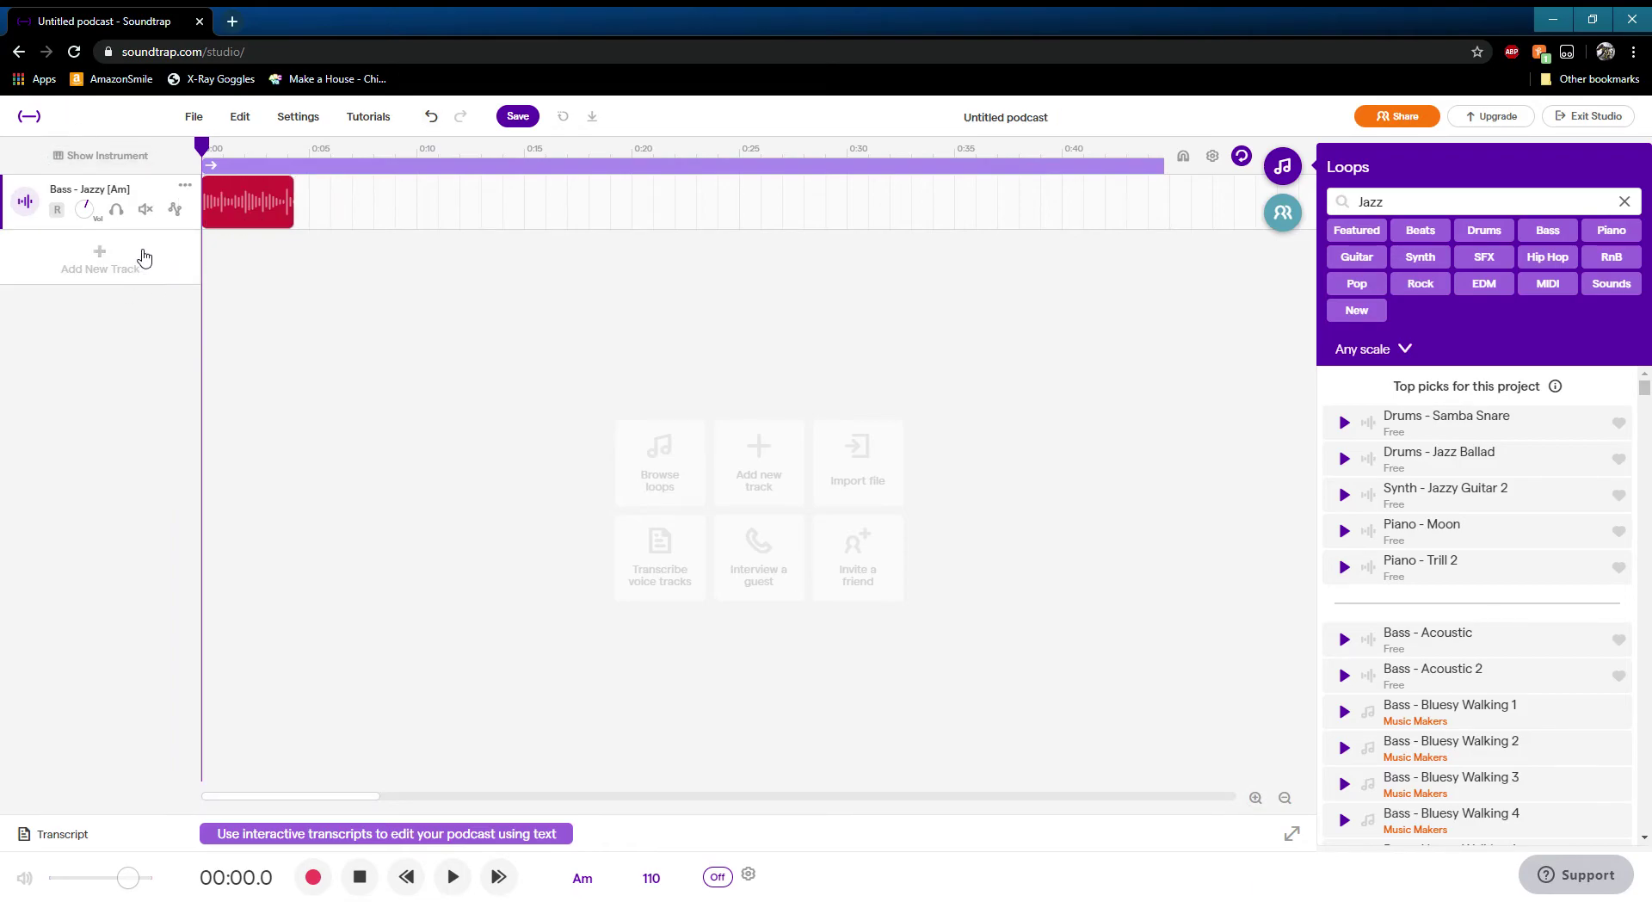
left_click(456, 878)
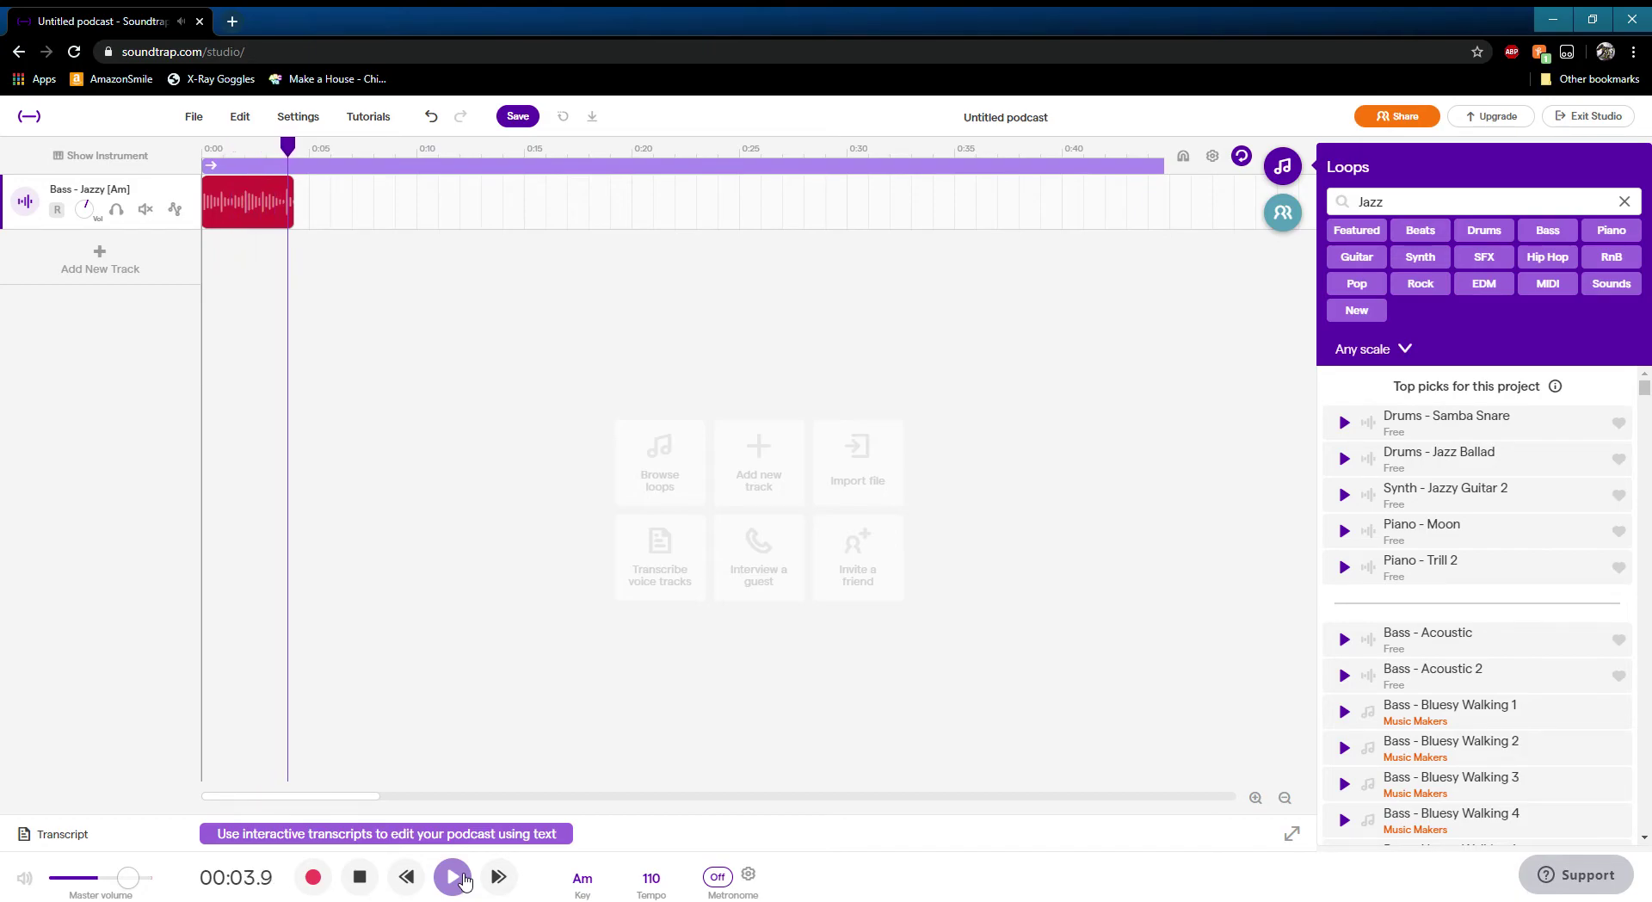
left_click(362, 877)
- Add a Voice & microphones track and move the playhead to the end of the bass clip, at about 4.3 seconds
left_click(97, 262)
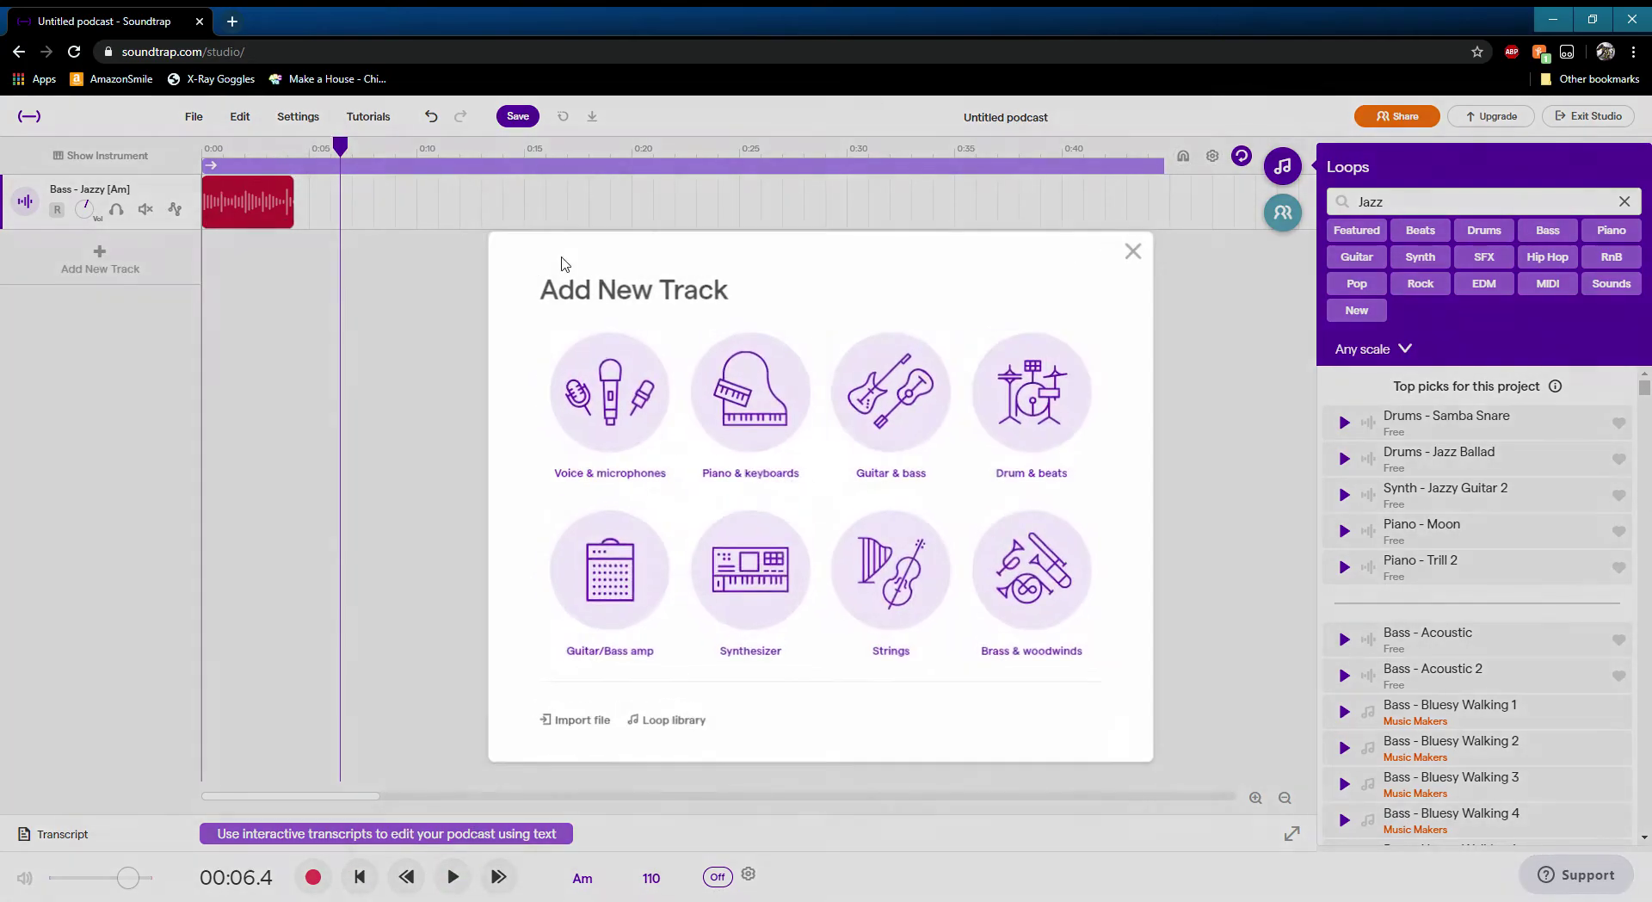
left_click(647, 393)
left_click(334, 146)
left_click_drag(335, 146, 297, 175)
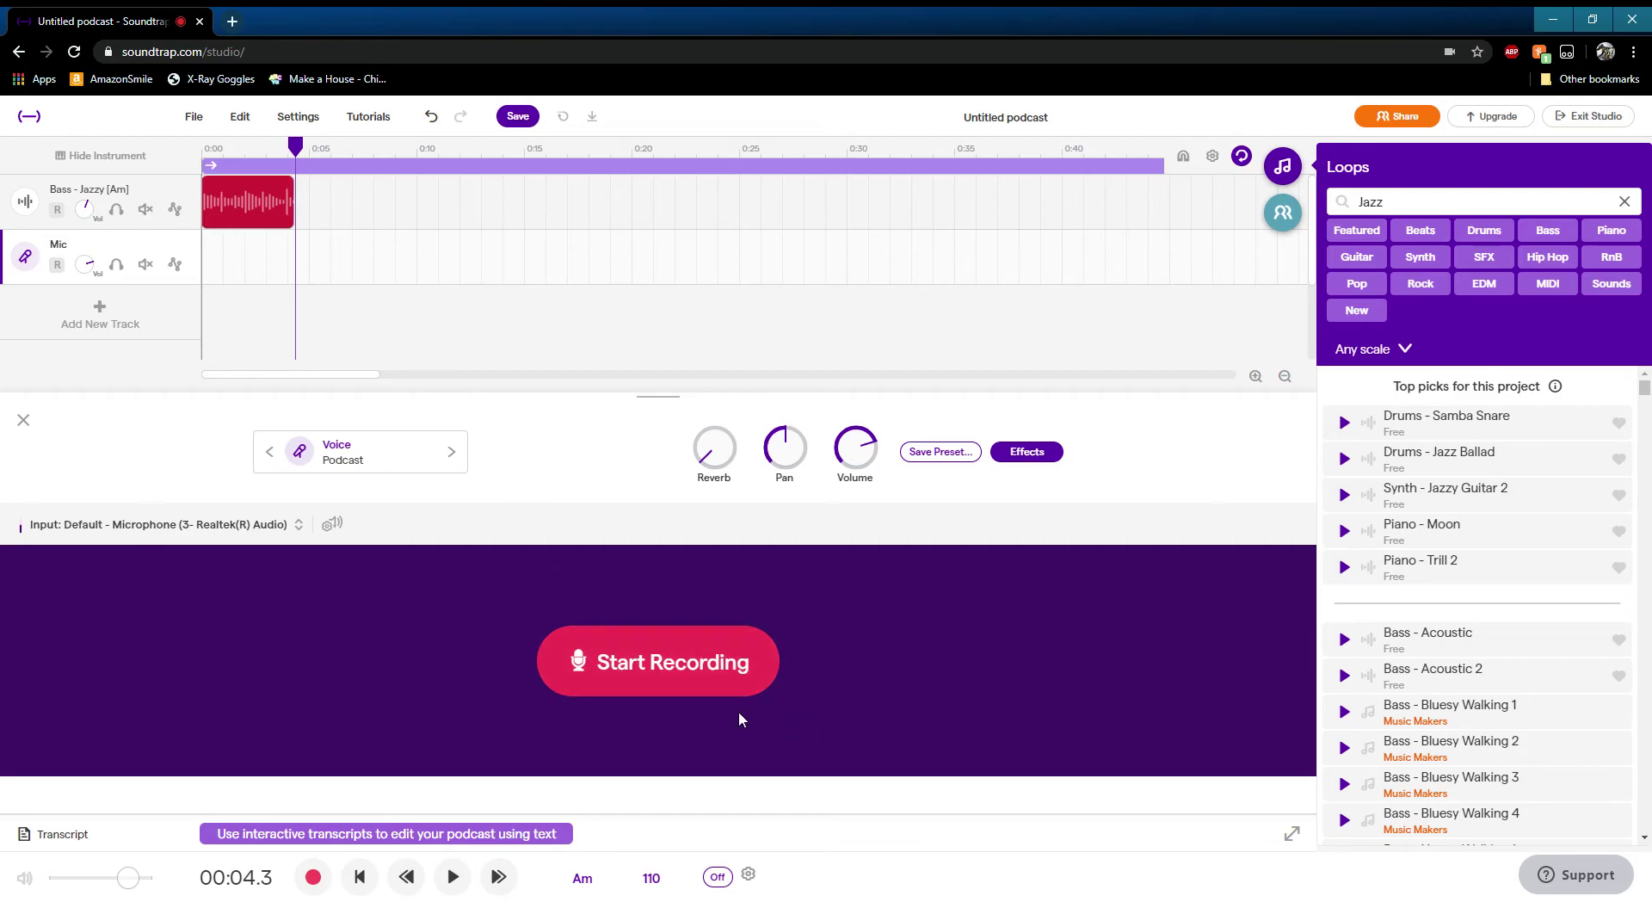
- Record about 16 seconds of voice on the Mic track and move the clip to start where the bass clip ends
left_click(654, 688)
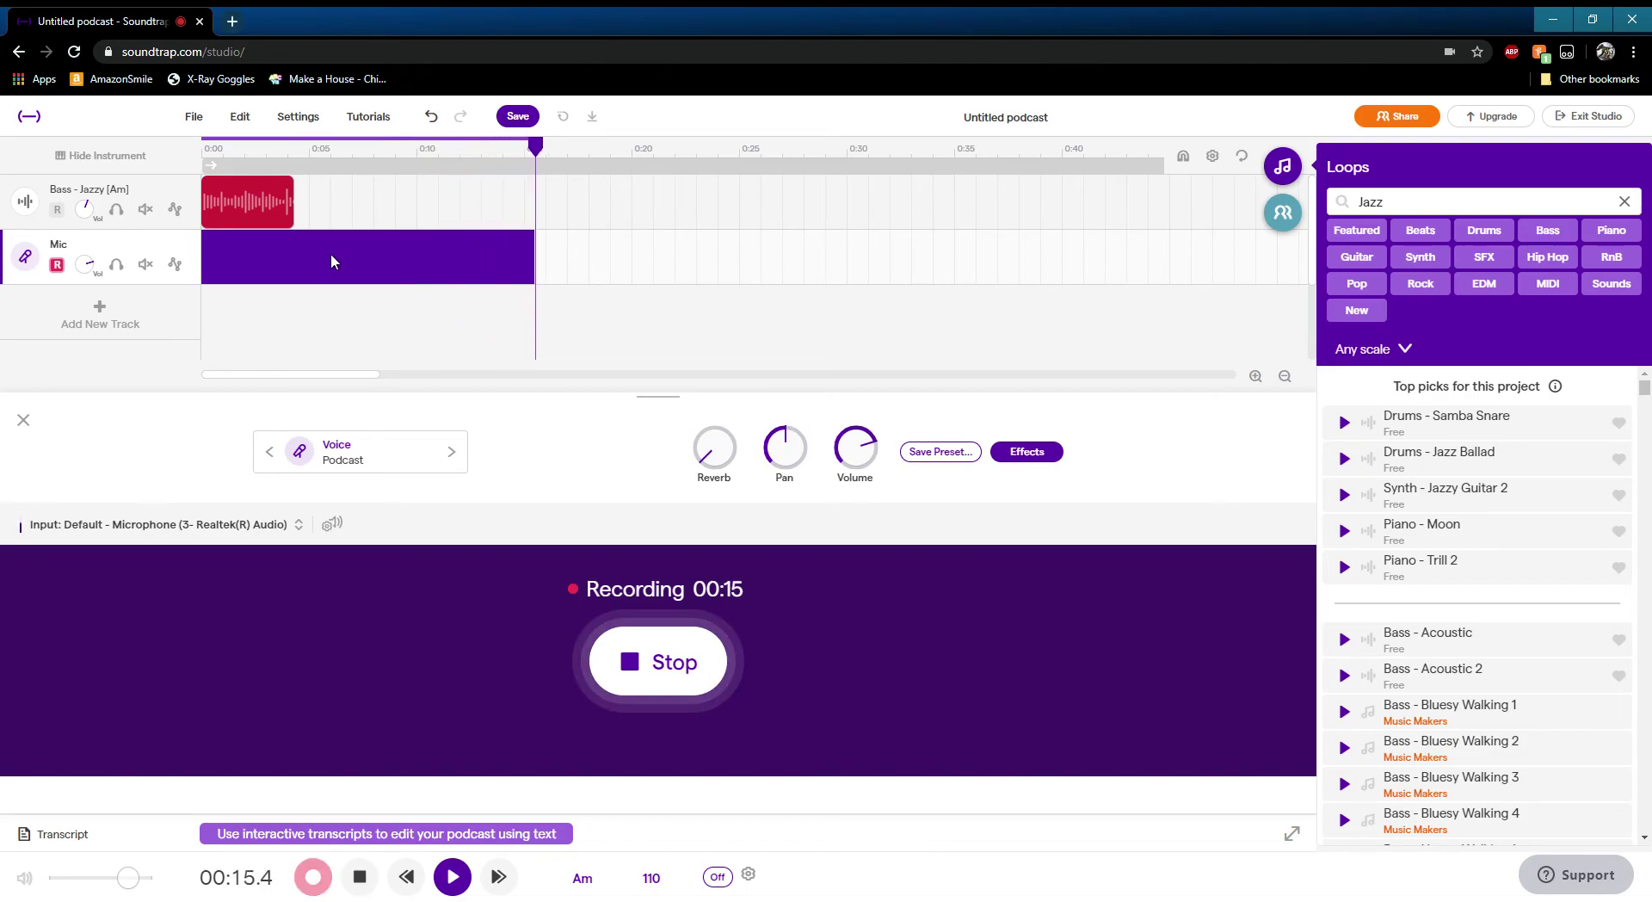
left_click(680, 661)
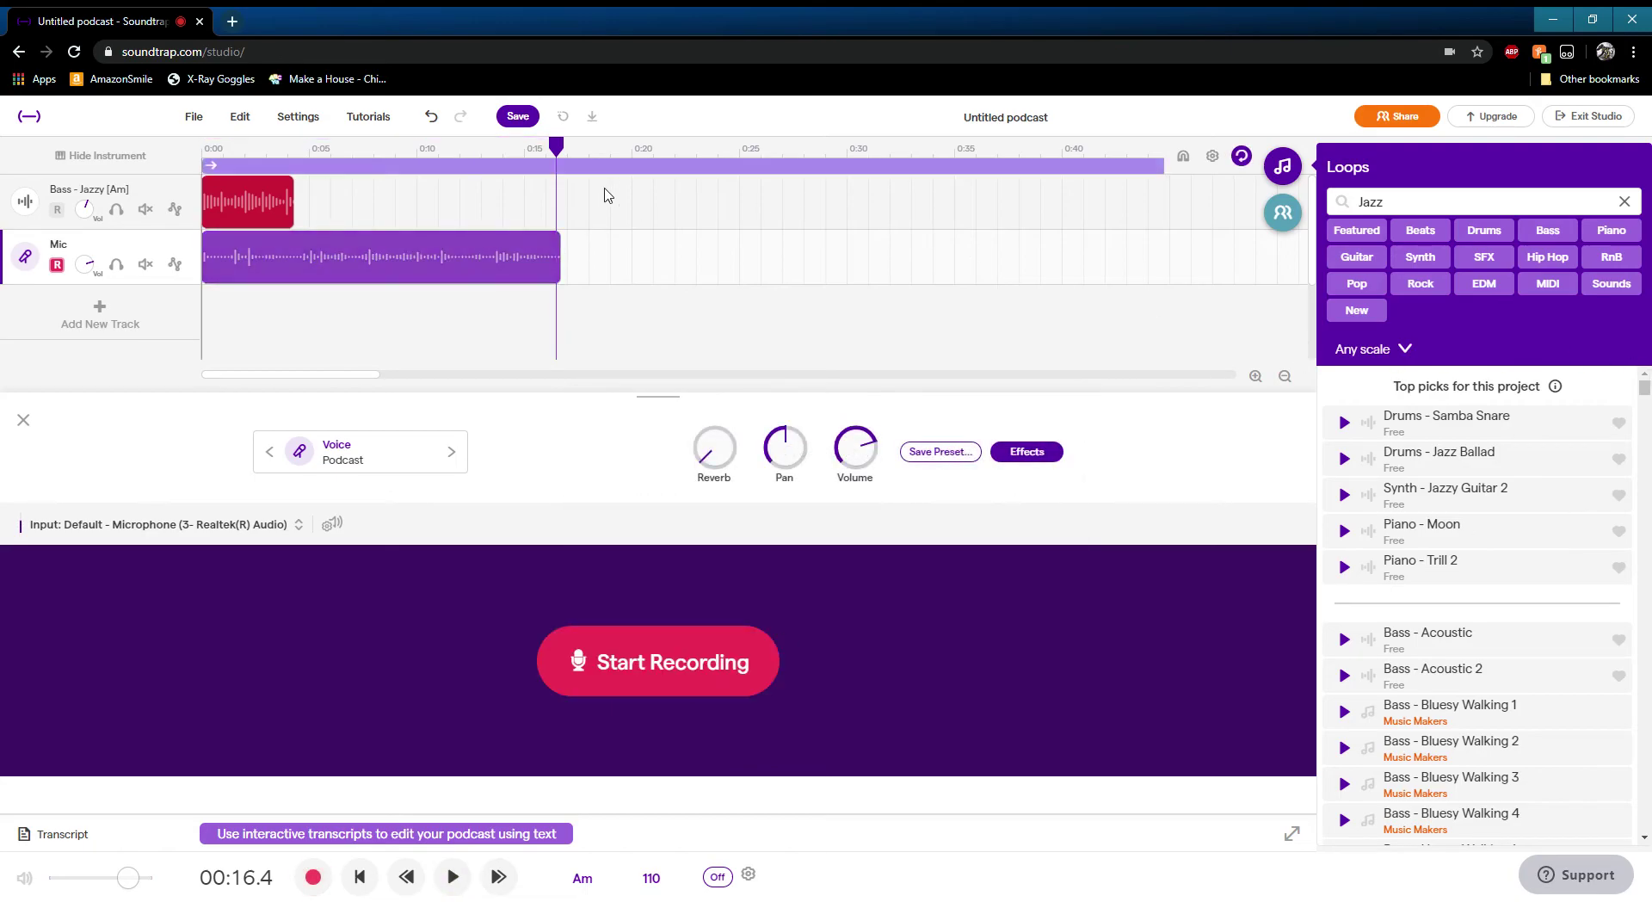
left_click_drag(395, 285, 378, 286)
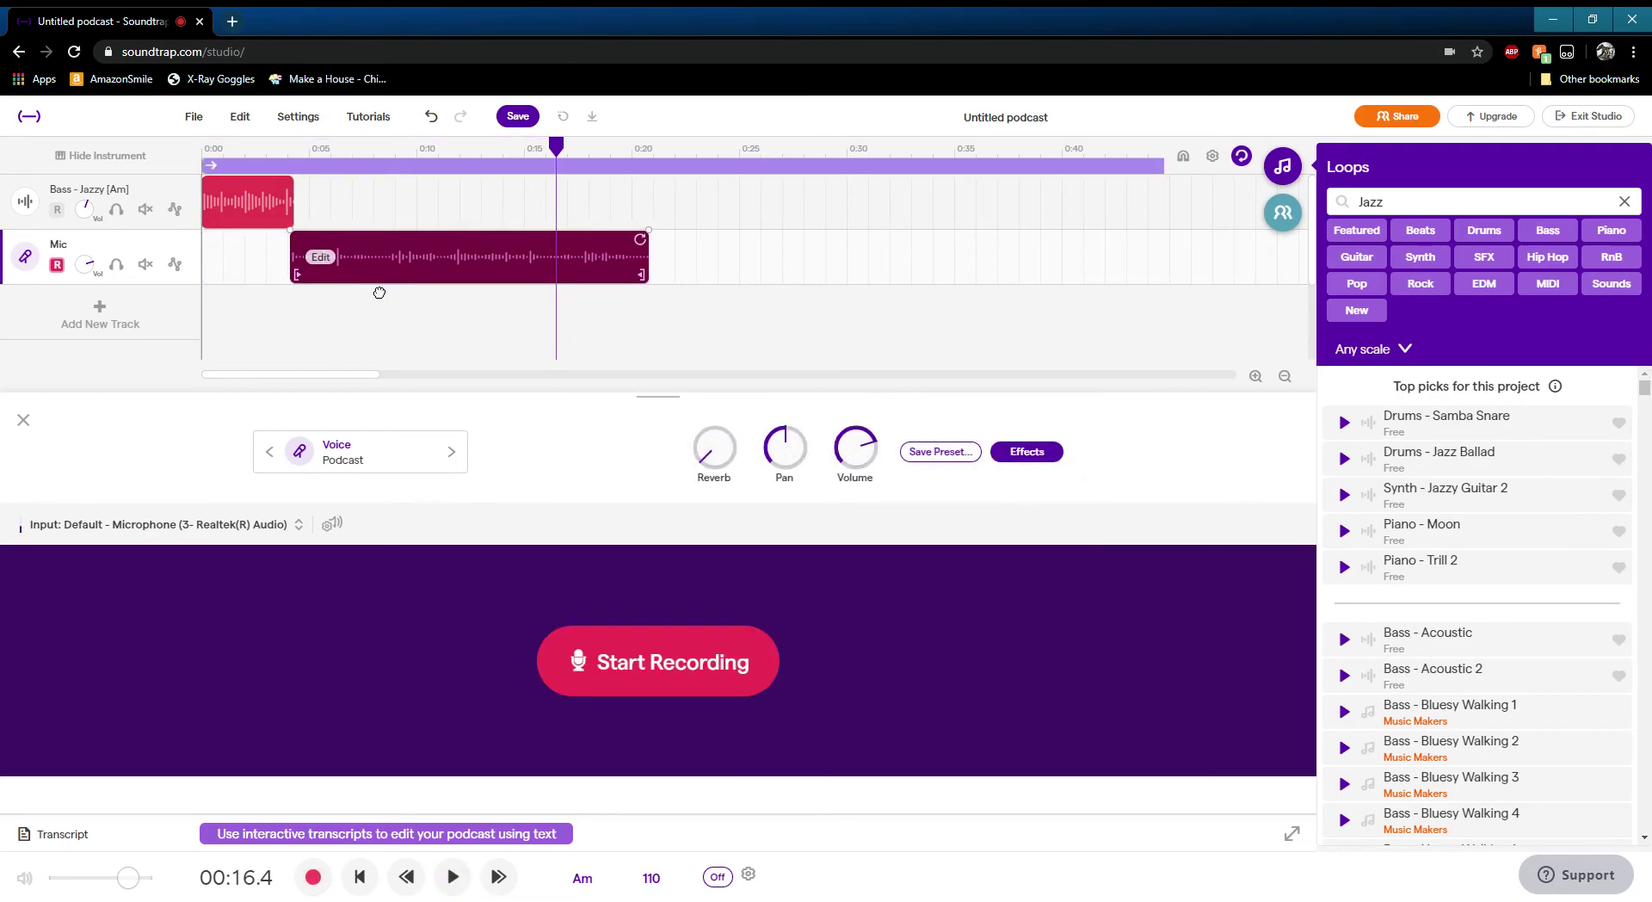
- Play the podcast from the beginning until just past the end of the voice clip
mouse_move(486, 247)
left_click_drag(556, 146, 93, 130)
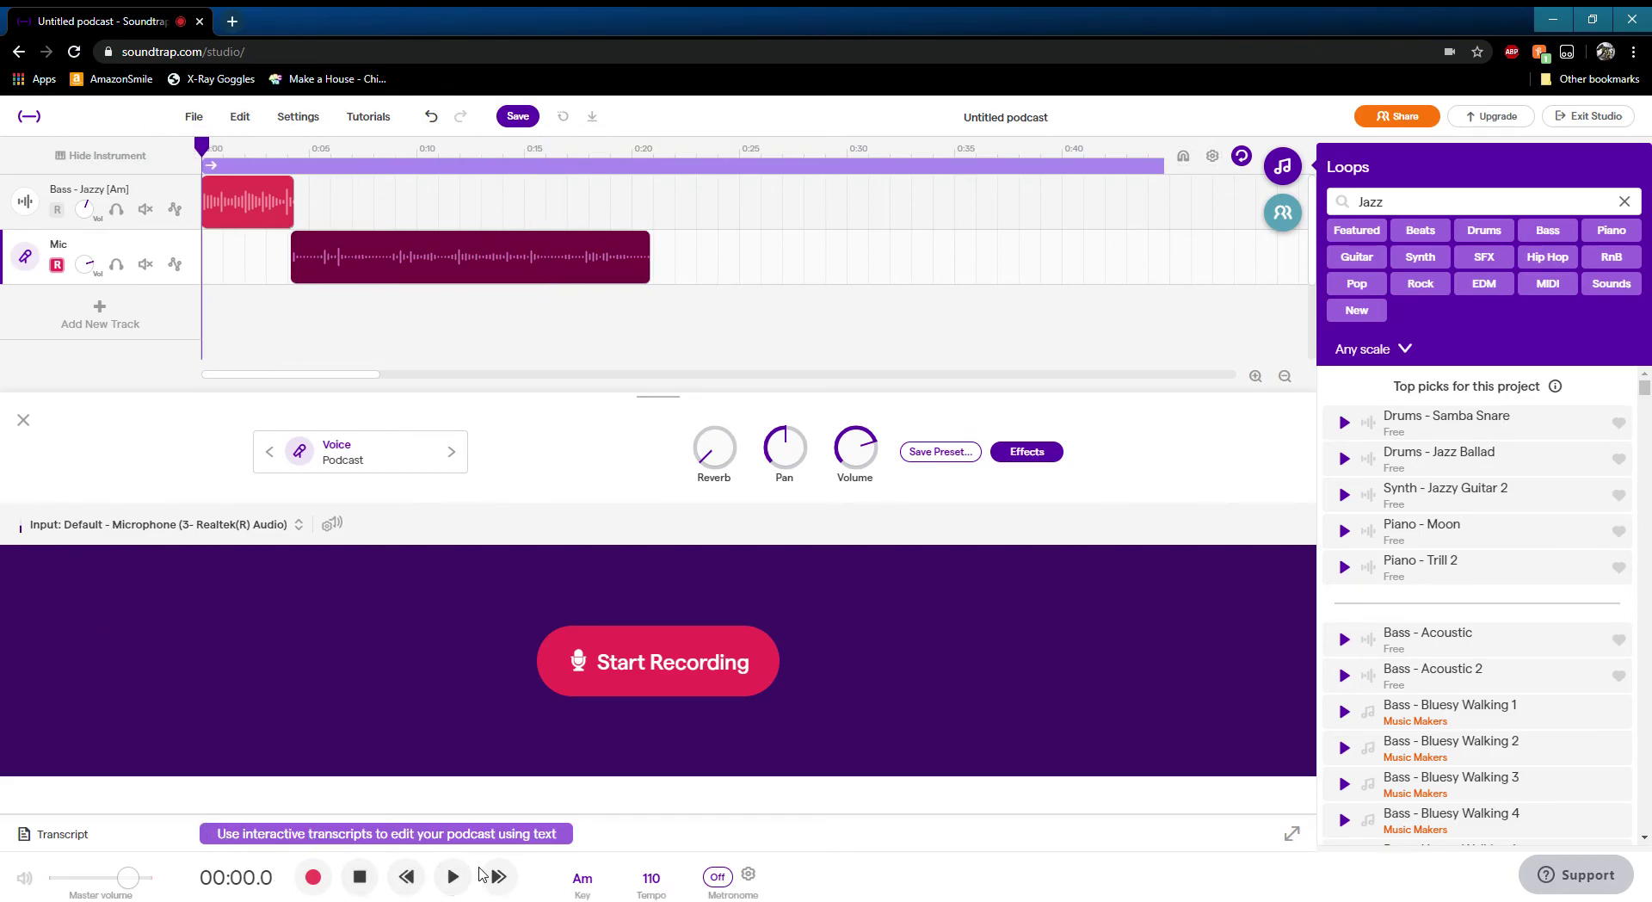
left_click(457, 881)
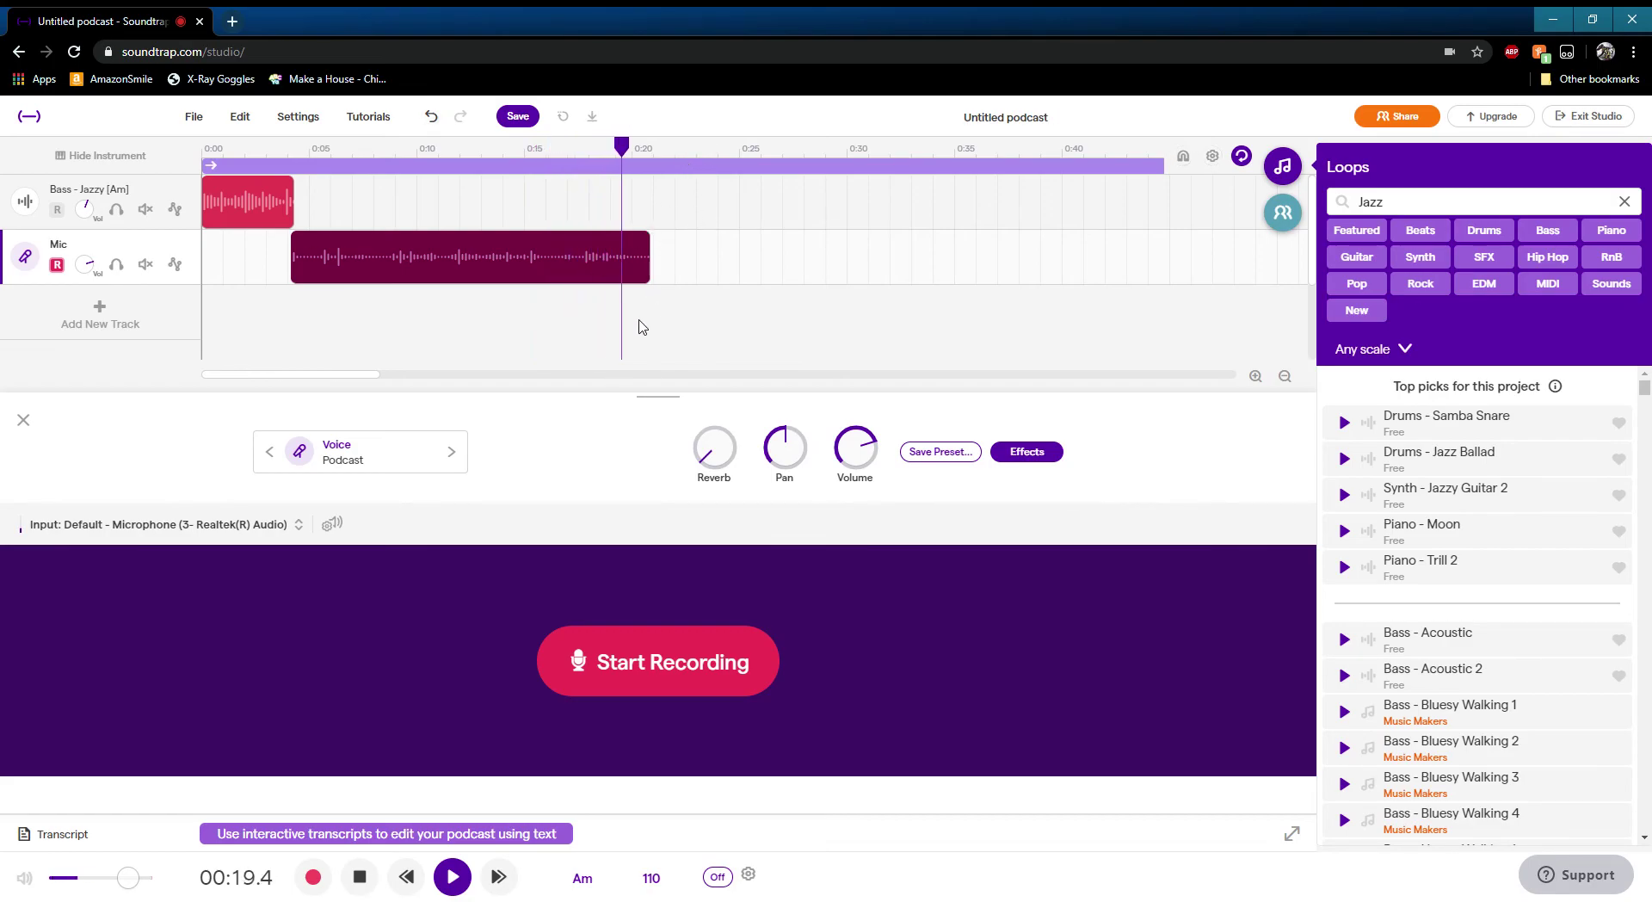
left_click(360, 876)
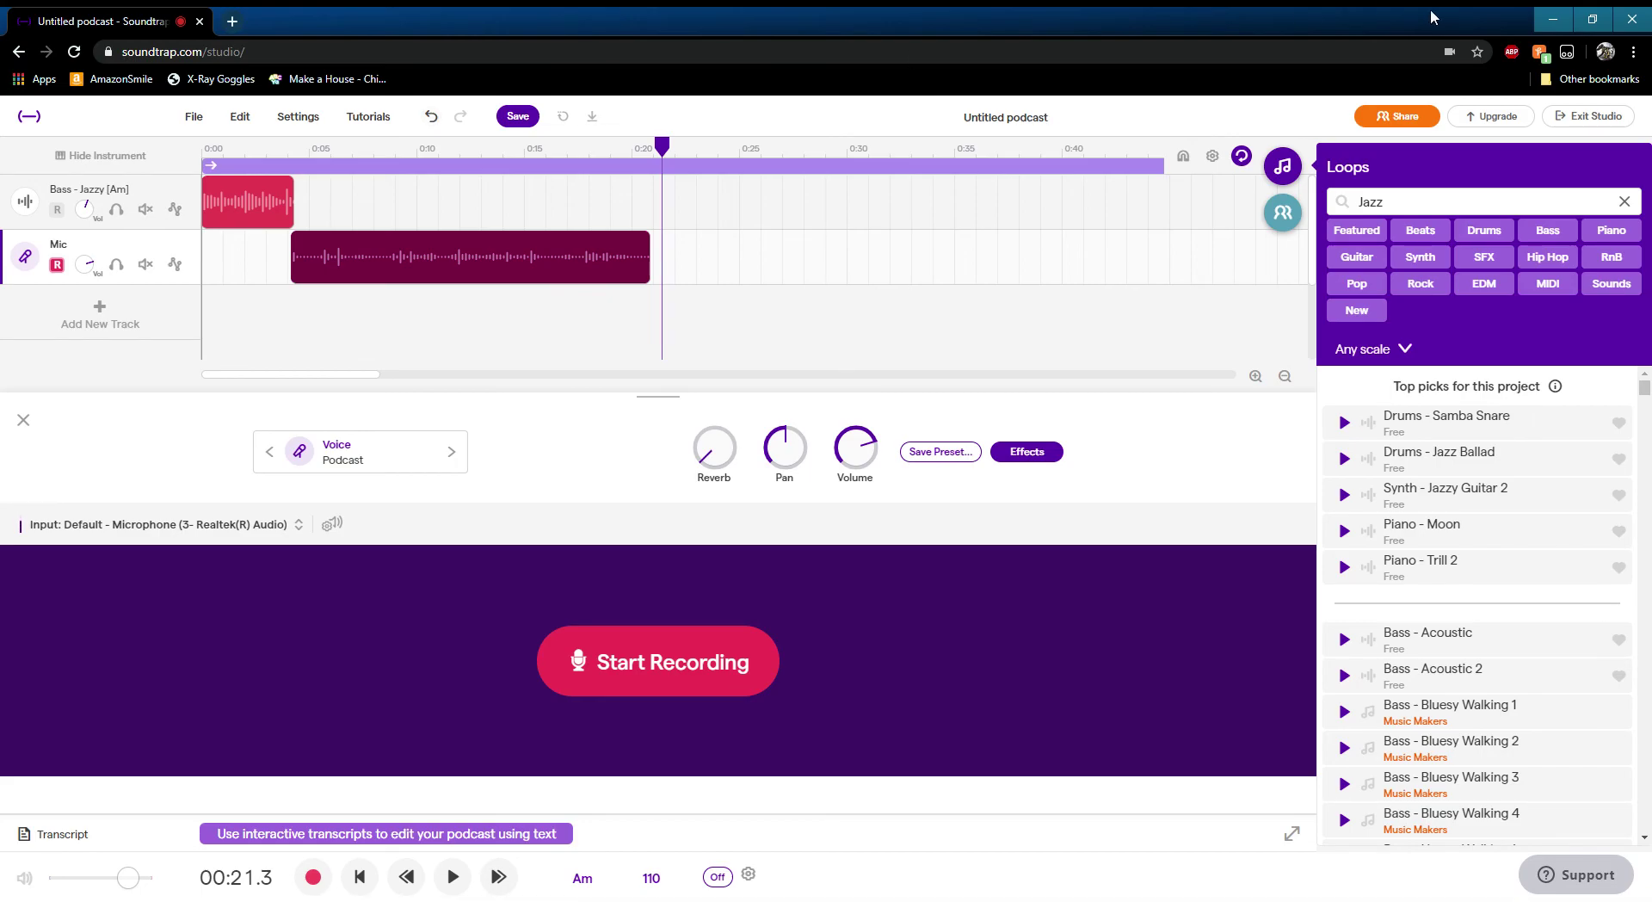
- Paste a copy of the bass clip directly after the voice recording's end and move the playhead to the copy's end, at 25.0 seconds
left_click(707, 187)
key("ctrl+v")
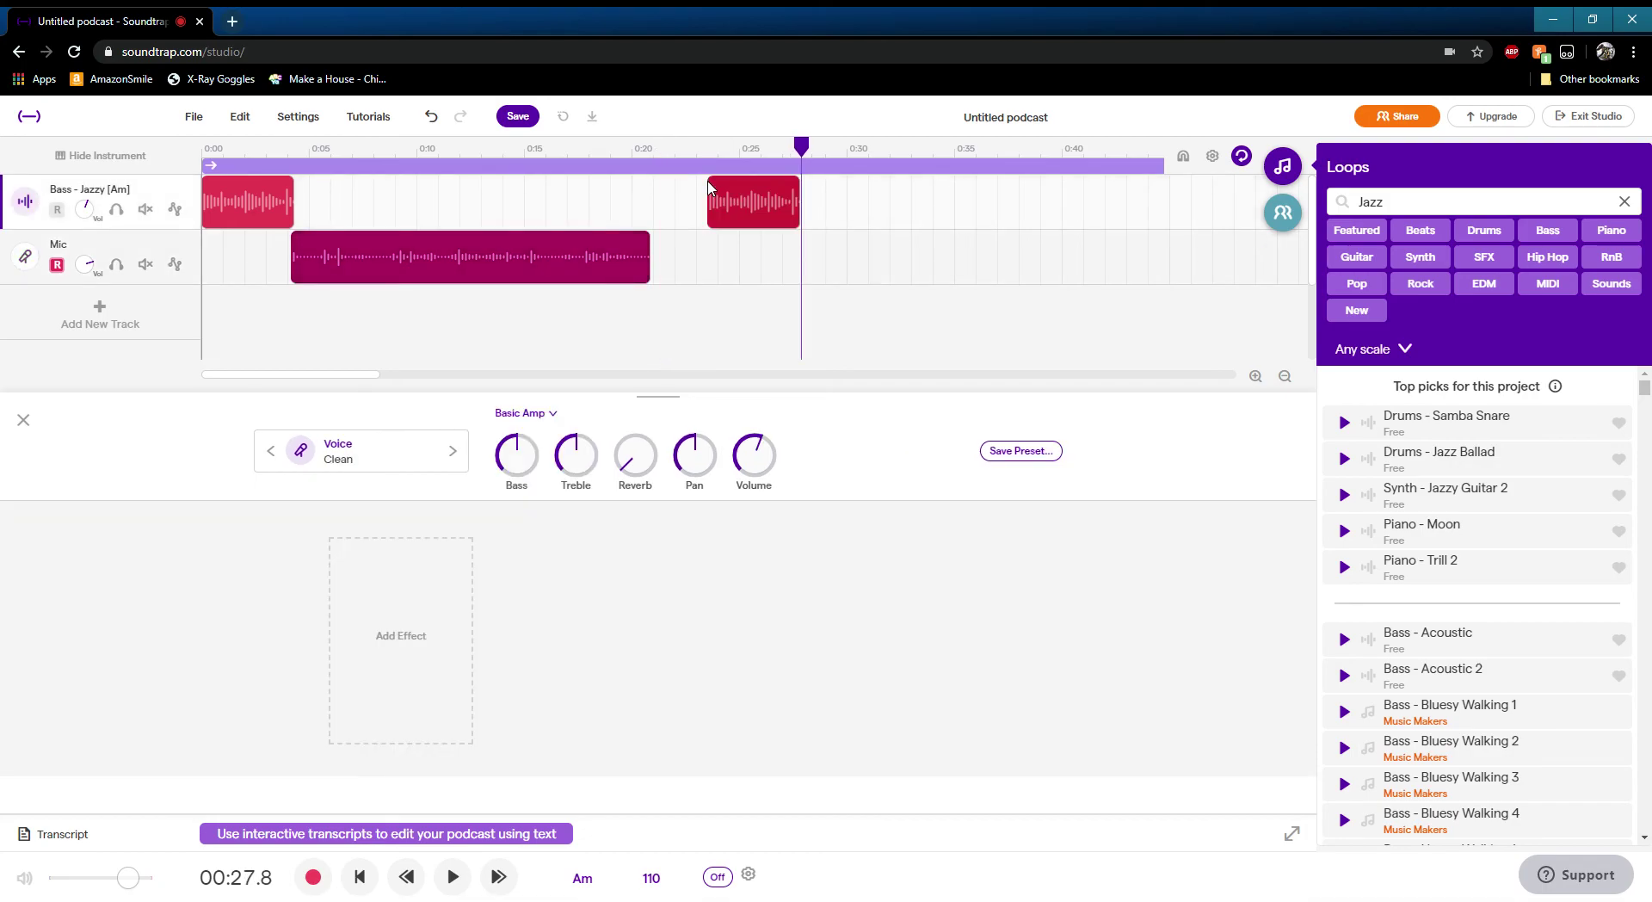
mouse_move(765, 207)
left_click_drag(761, 207, 711, 203)
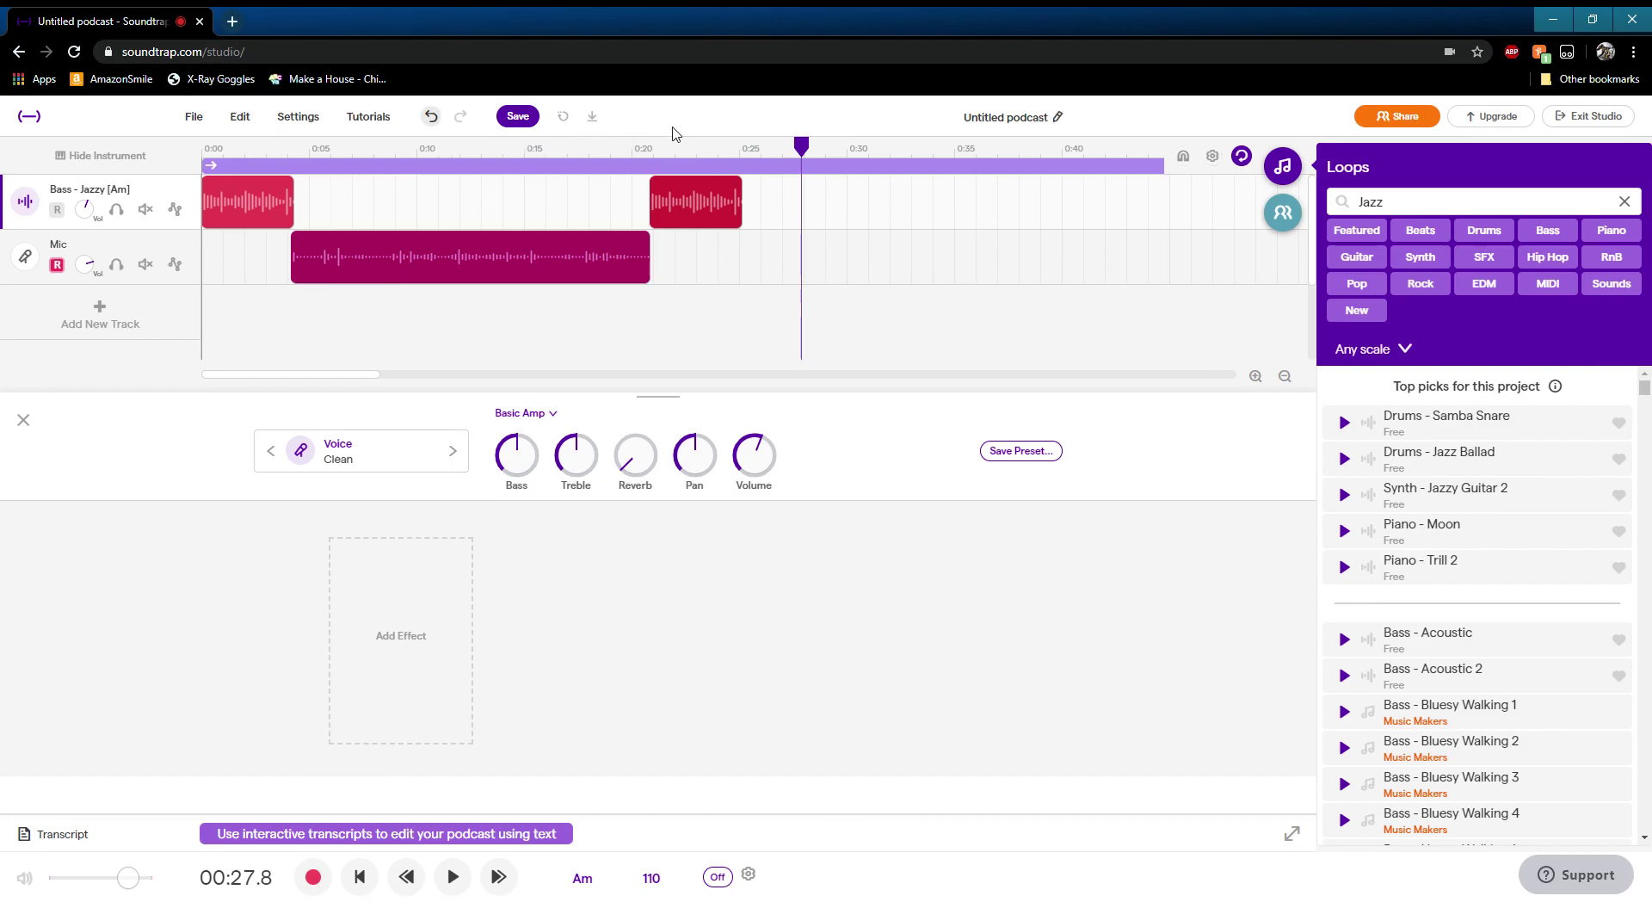
left_click_drag(800, 143, 743, 169)
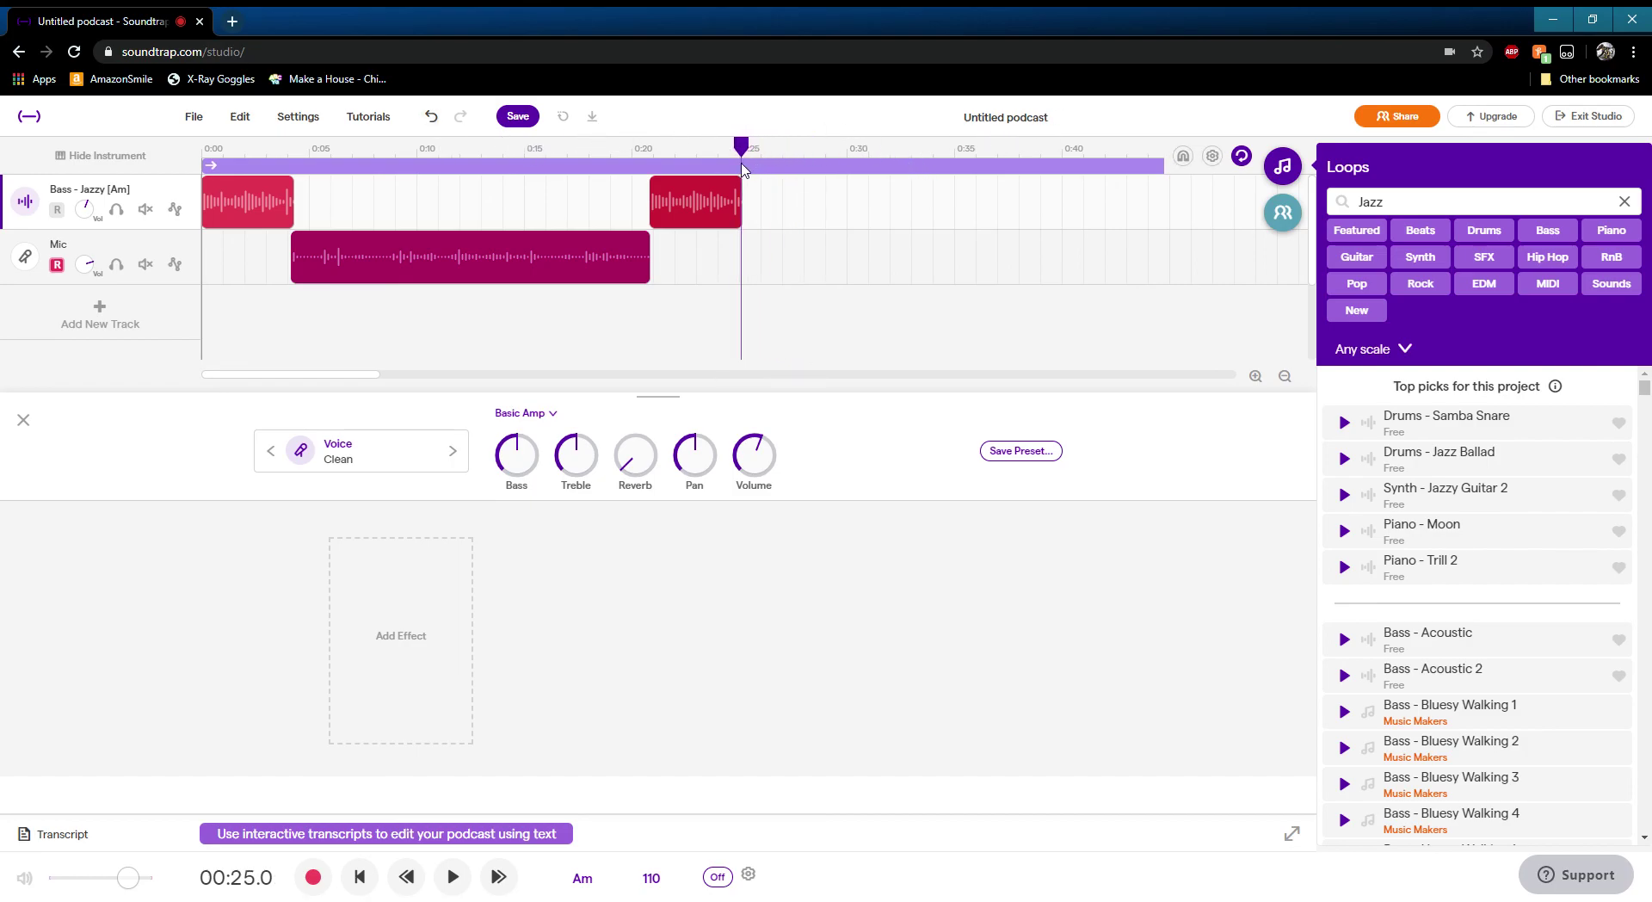